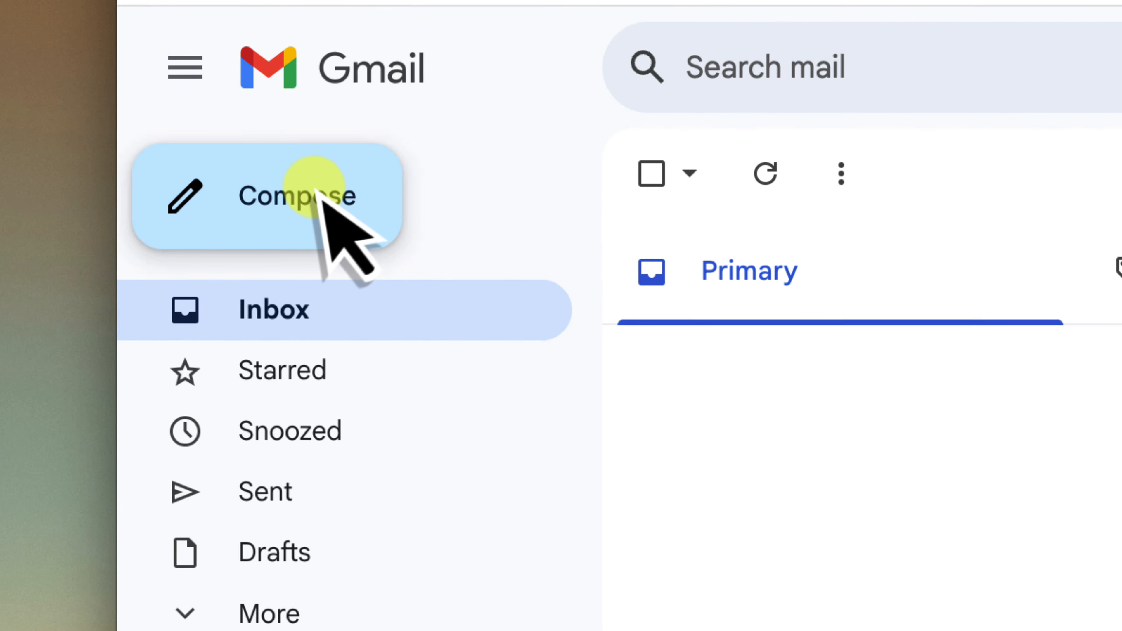
Step: Start a new email, fill in the recipient's e-mail address, and set the subject to "Proposed times: Project Alpha Sync"
left_click(315, 189)
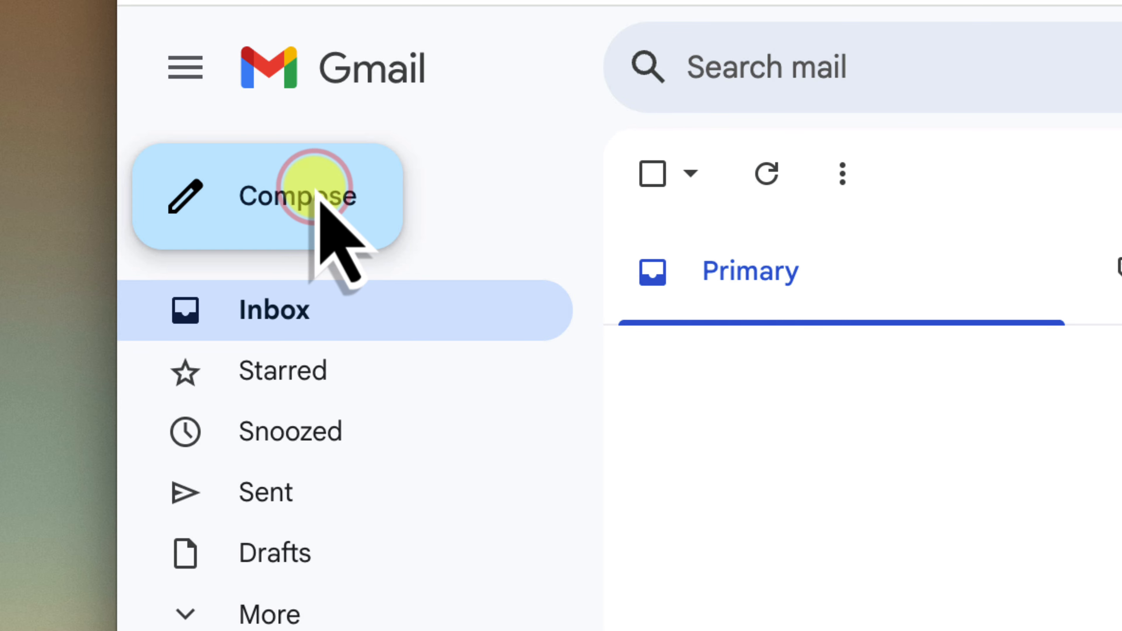
type("d")
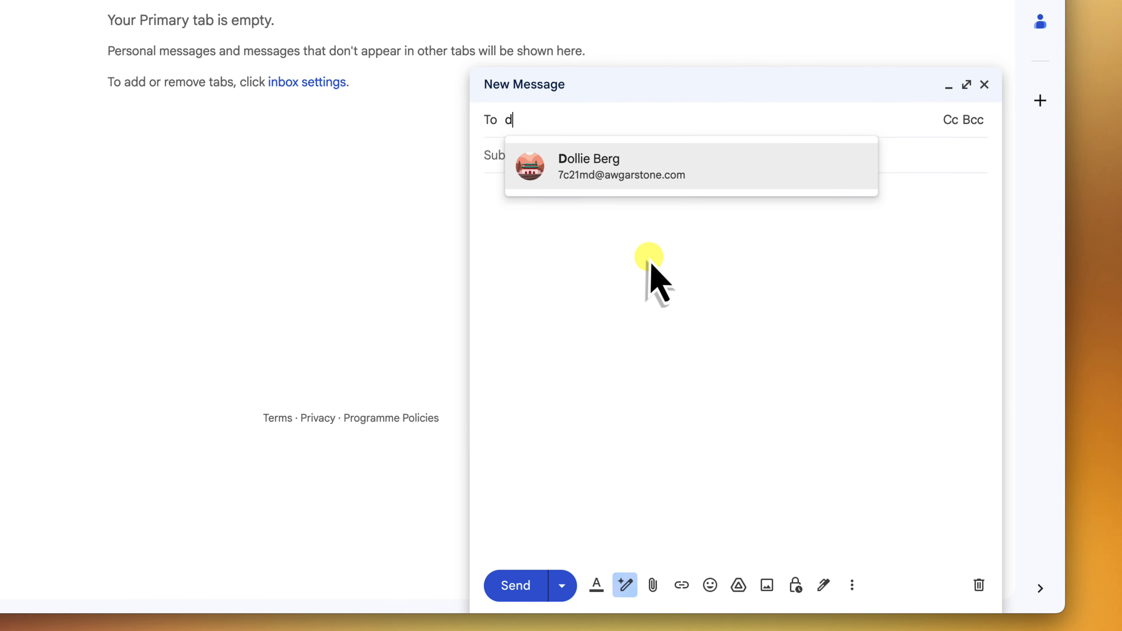
key("Return")
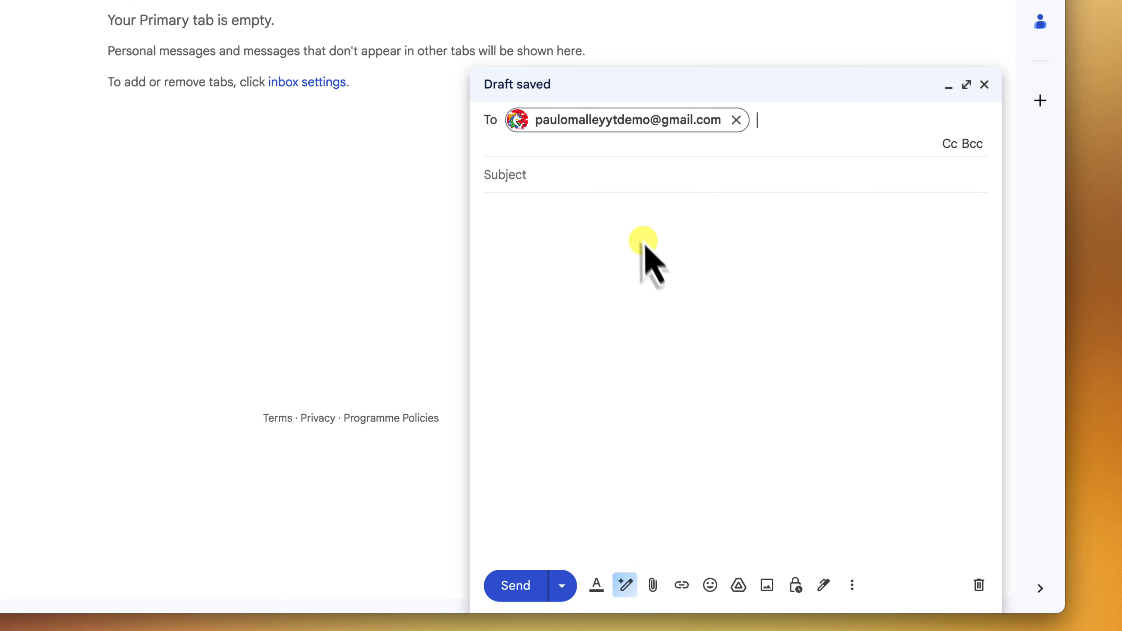
left_click(619, 175)
type("Proposed times: Project Alpha Sync")
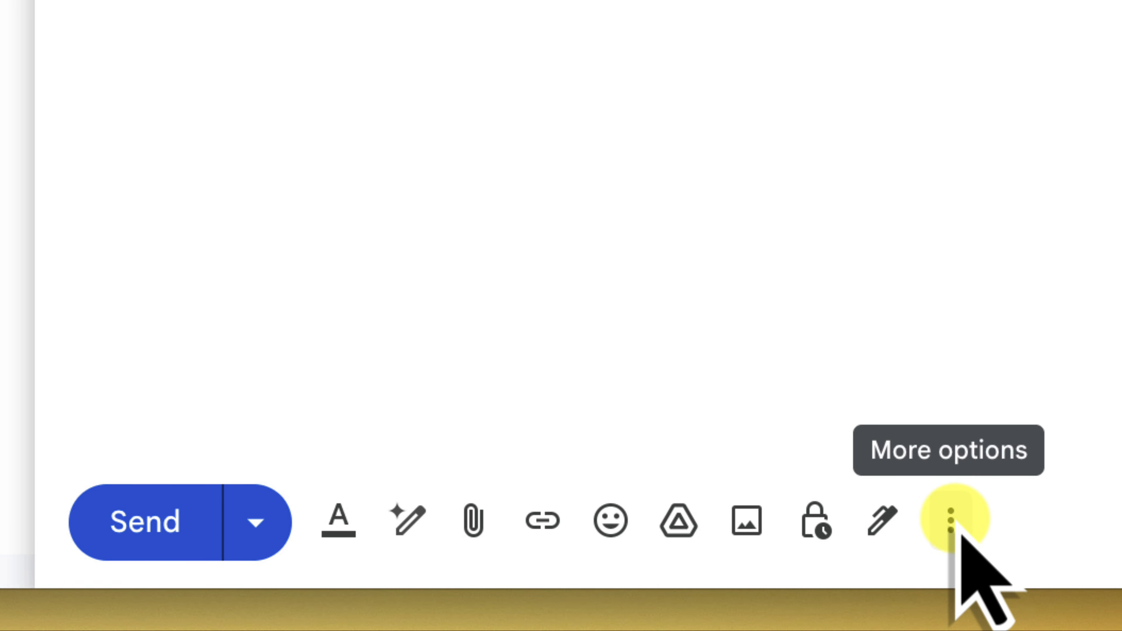
Step: Set up a time to meet from the draft by proposing times when you're free
left_click(951, 521)
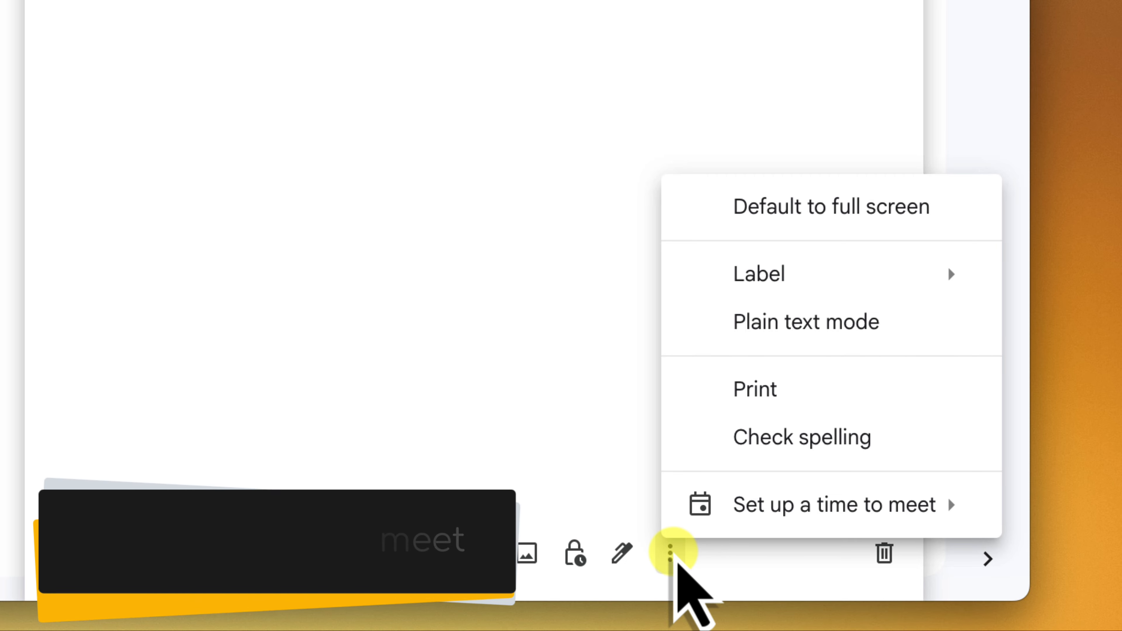
mouse_move(772, 514)
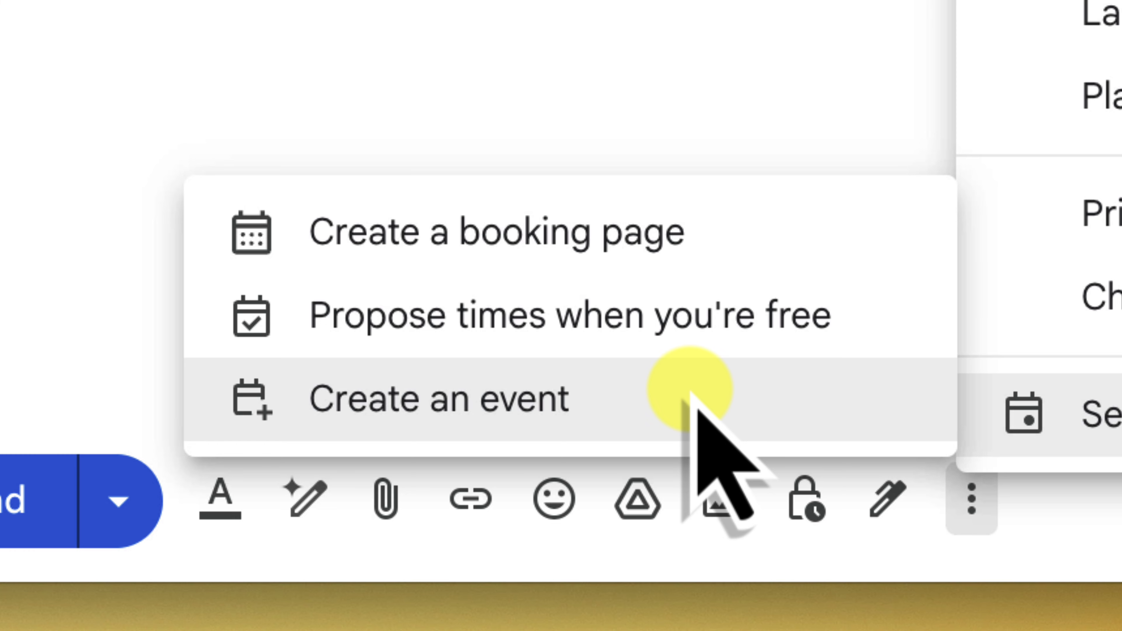
key("Up")
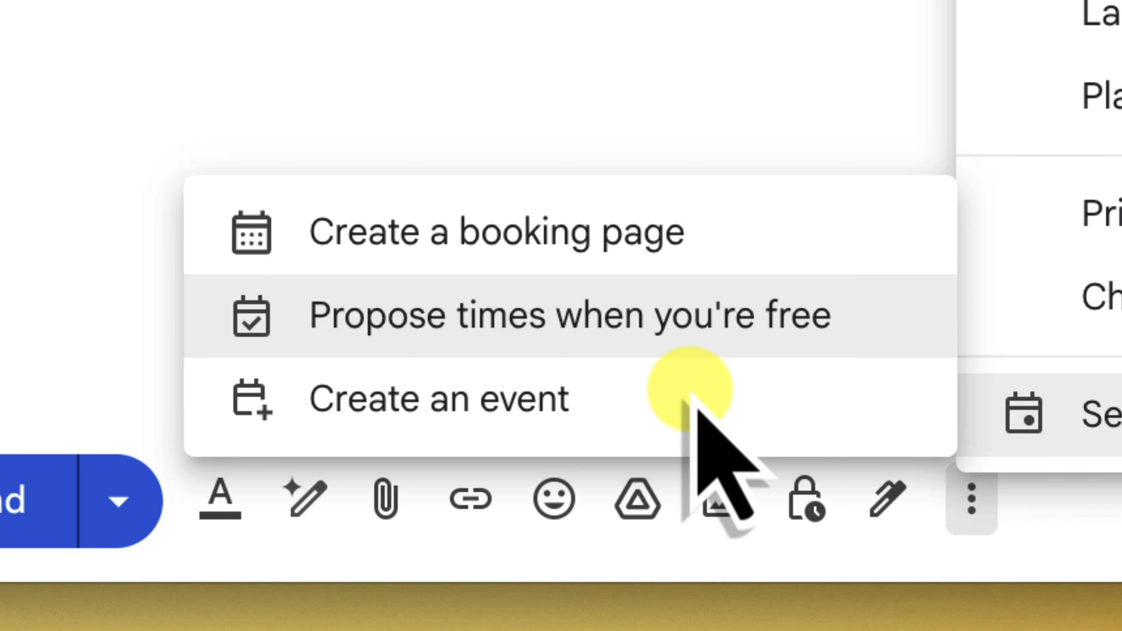
left_click(773, 305)
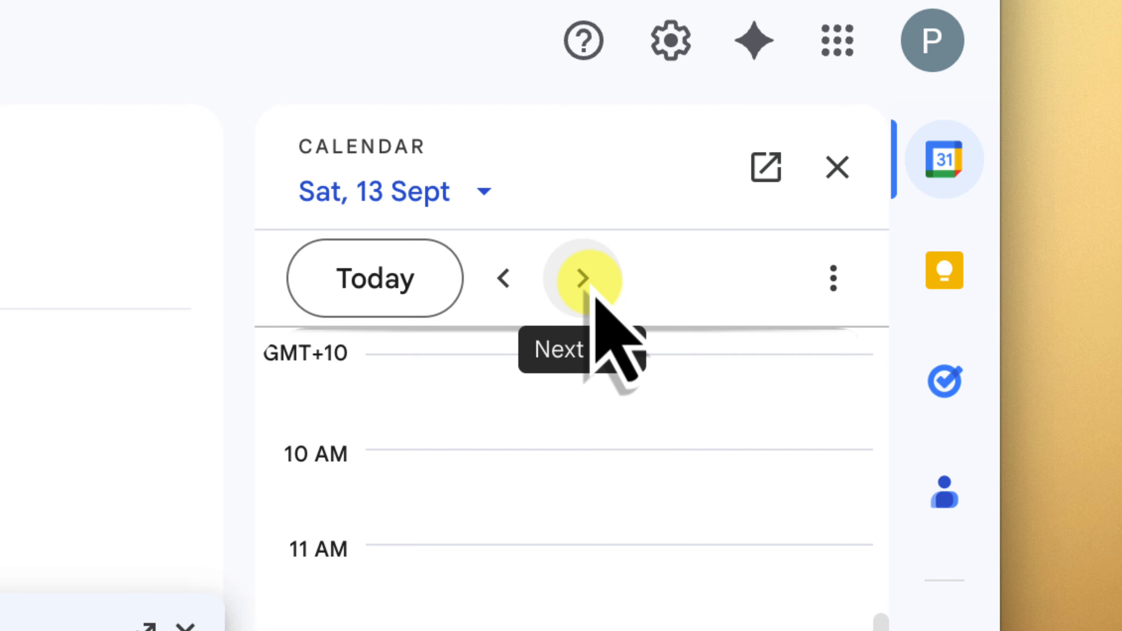
Step: Offer one-hour slots at 10 AM and 2 PM on Tue, 16 Sept and at 11 AM on Wed, 17 Sept
left_click(590, 283)
left_click(590, 283)
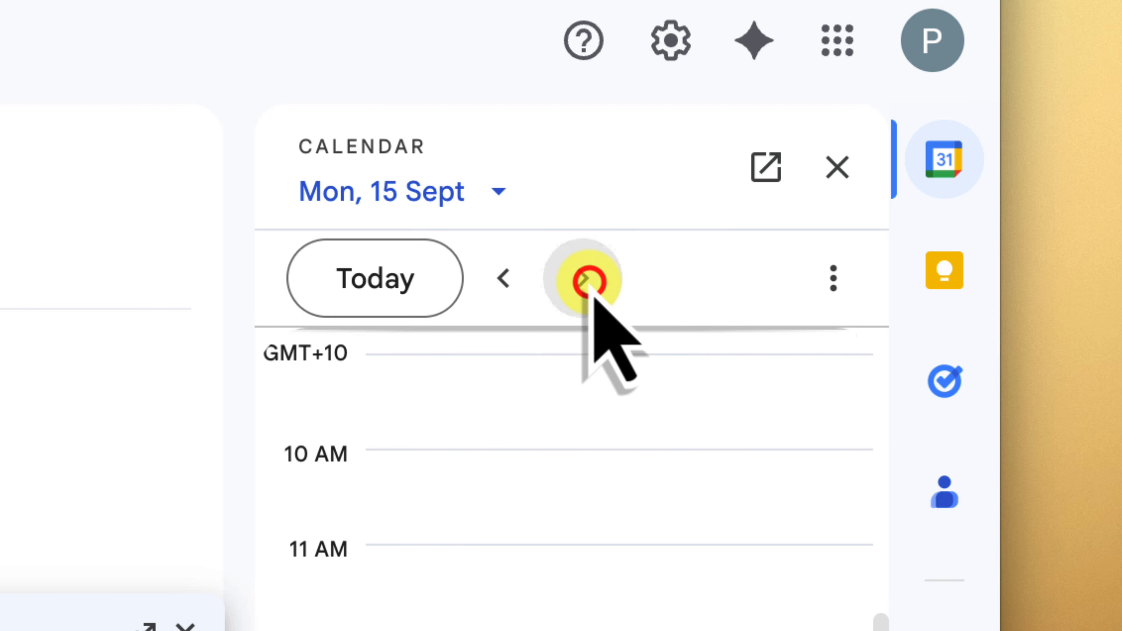
left_click(512, 279)
left_click(512, 278)
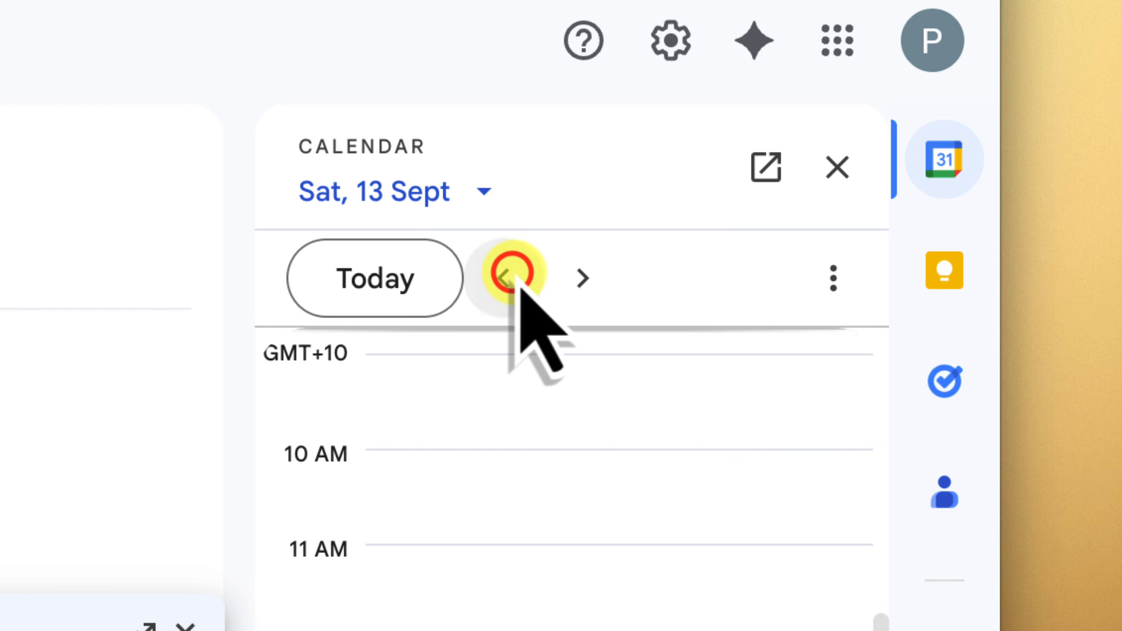
left_click(582, 279)
left_click(583, 280)
left_click(583, 280)
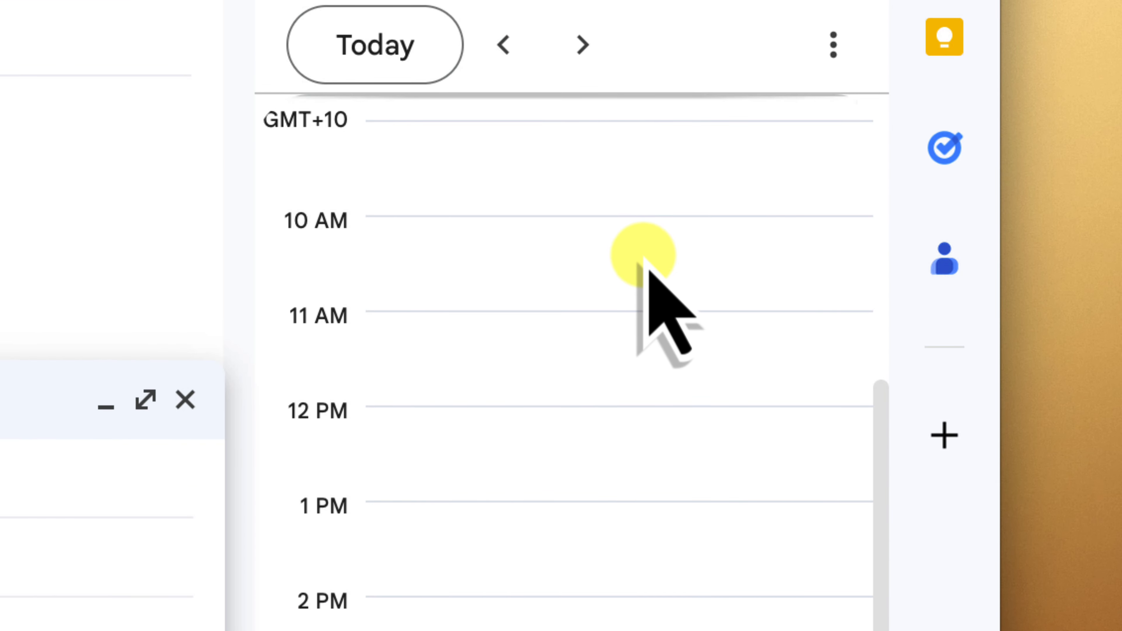
left_click(645, 263)
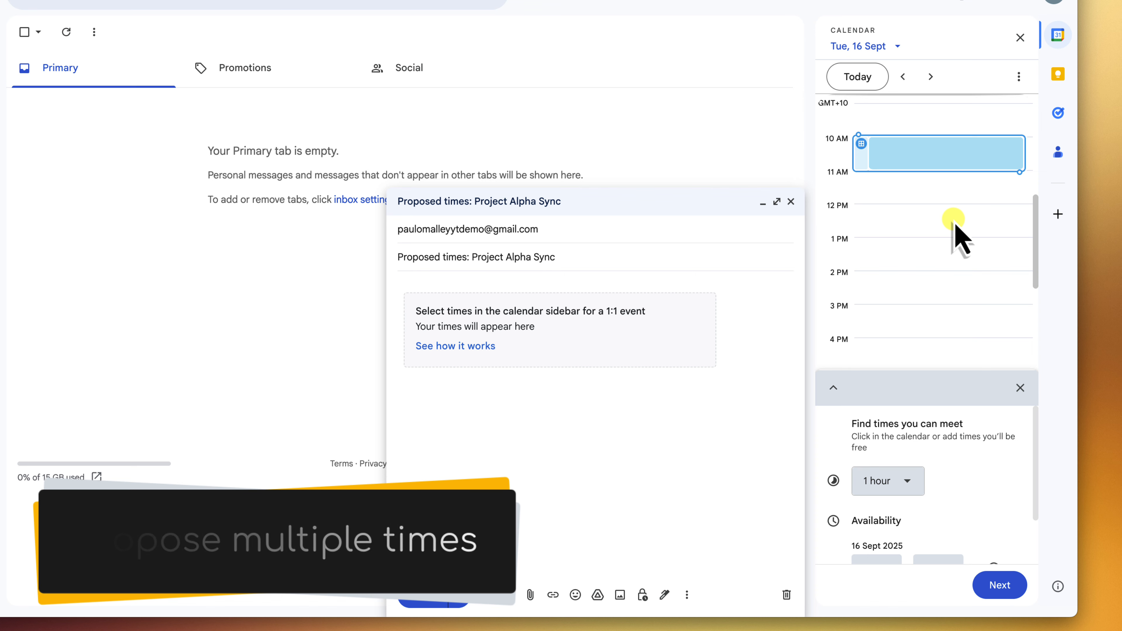
left_click(927, 287)
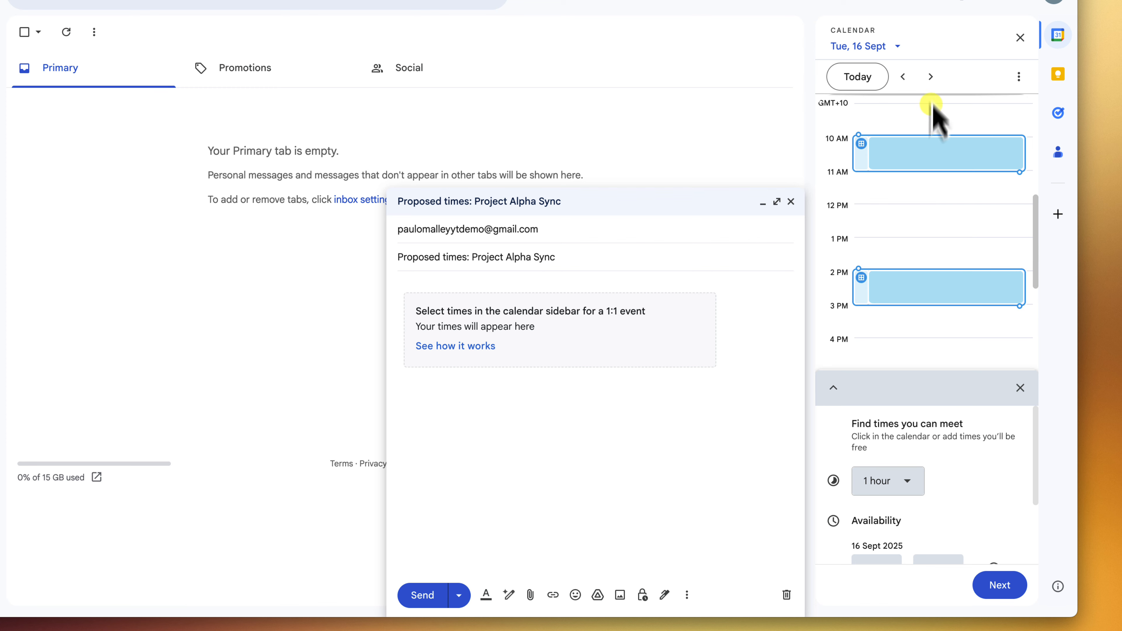
left_click(933, 80)
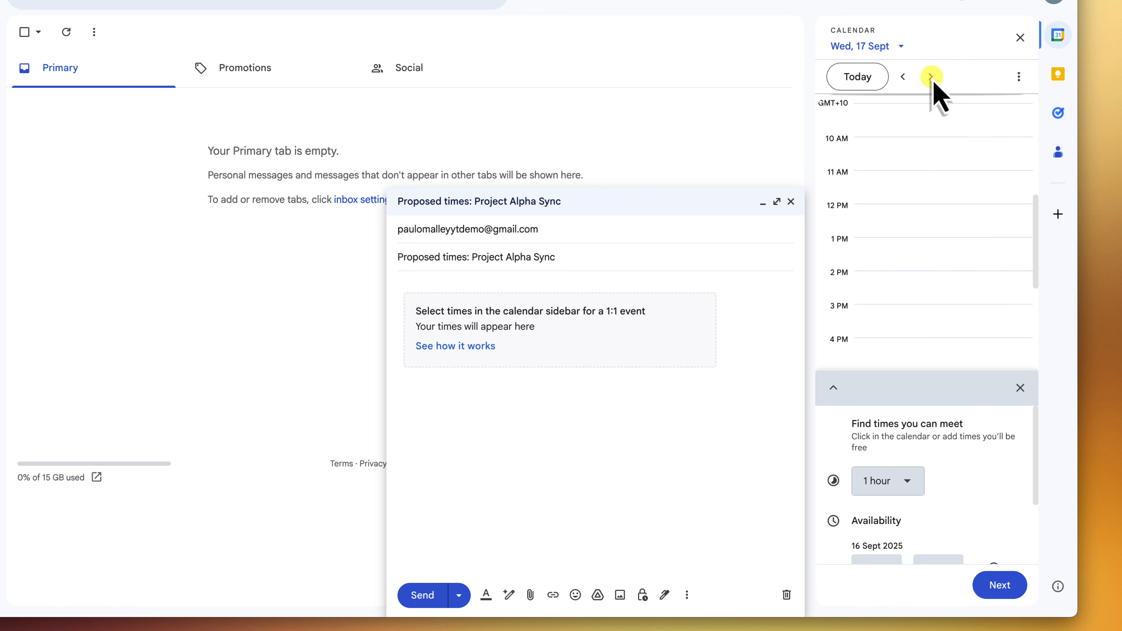
left_click(928, 184)
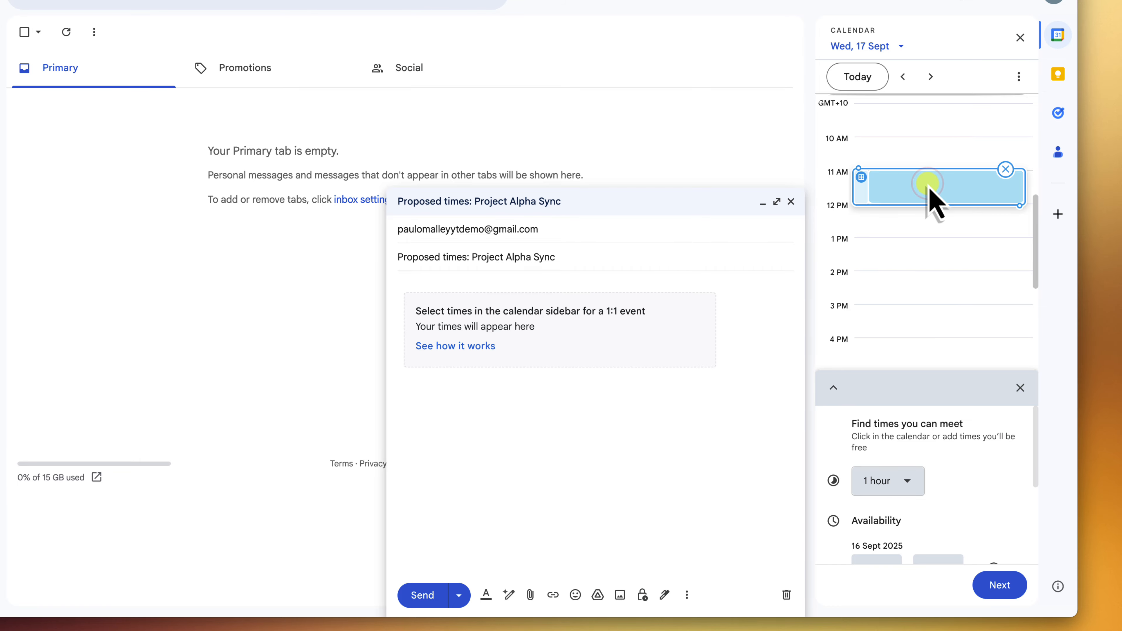
Step: Set the event duration to 45 minutes and the event title to "Project Alpha Sync"
left_click(833, 388)
scroll(839, 394, "down", 1)
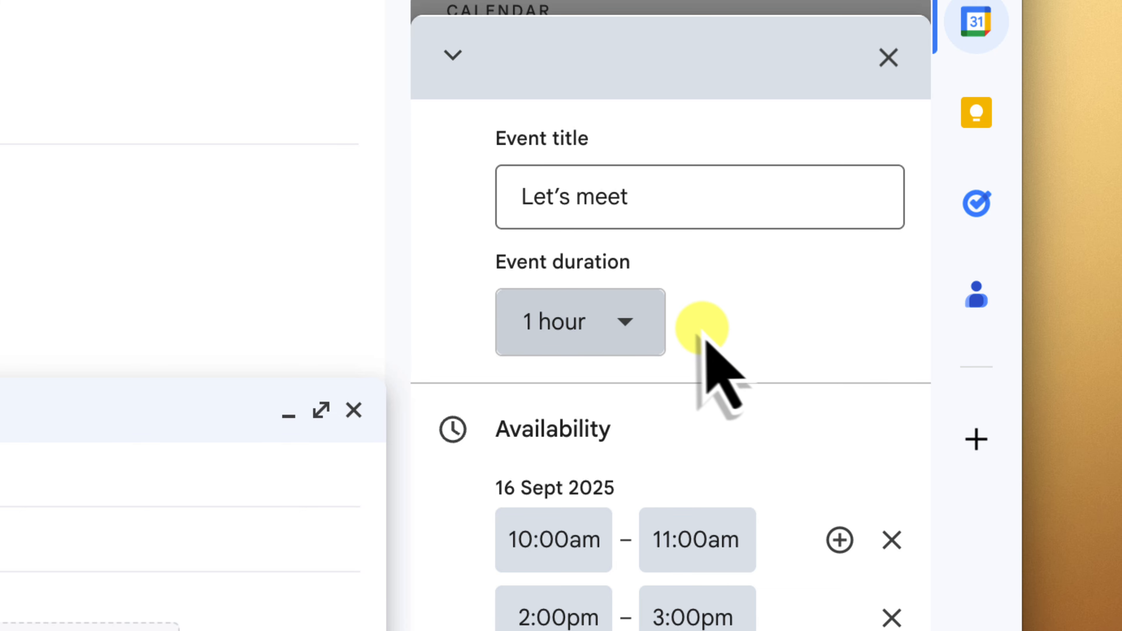
left_click(638, 321)
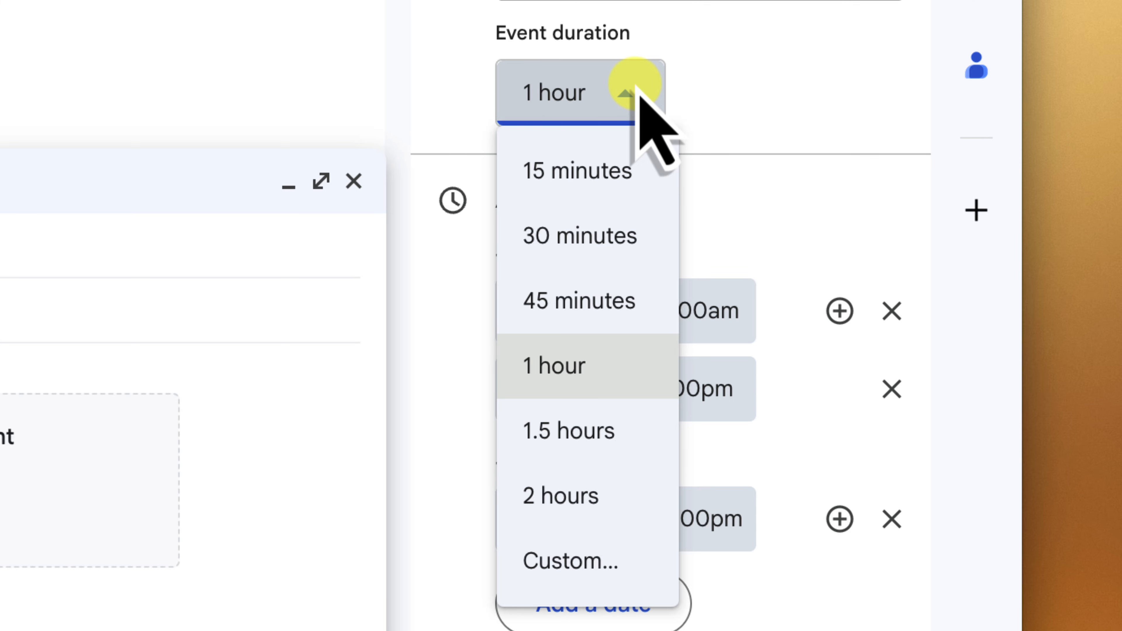
left_click(593, 301)
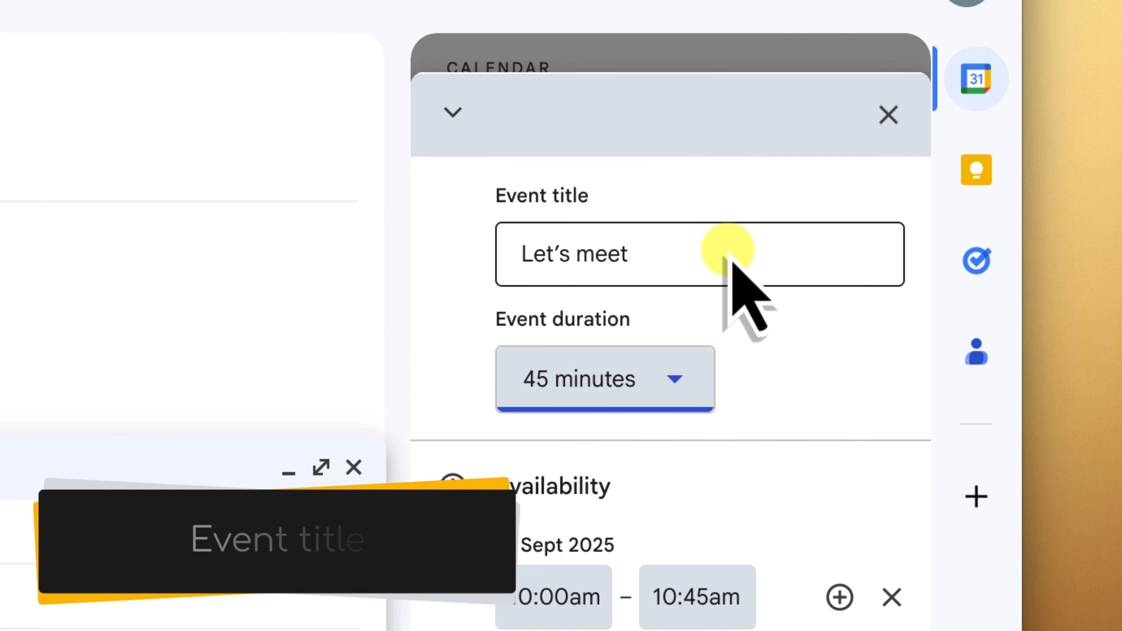
triple_click(728, 256)
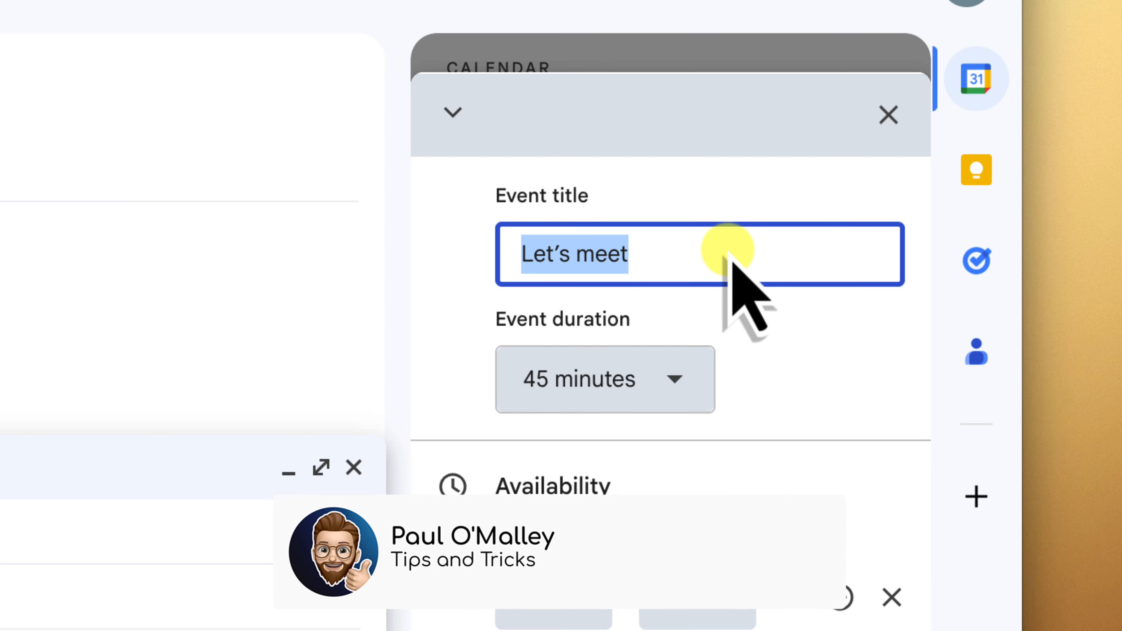
type("Project Alpha Sync3")
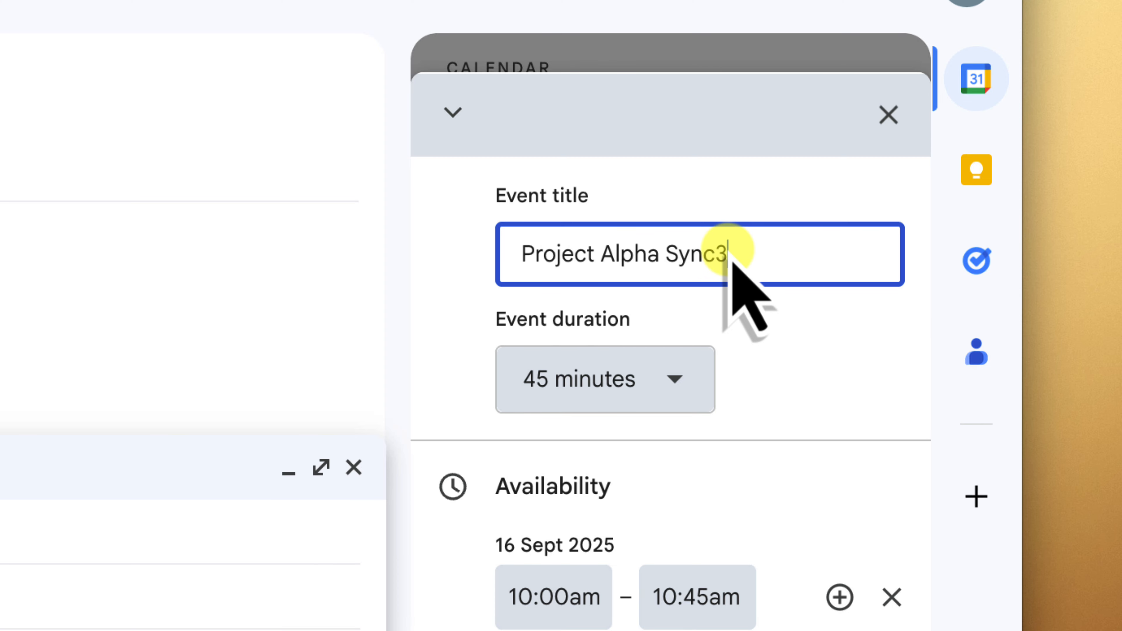
key("BackSpace")
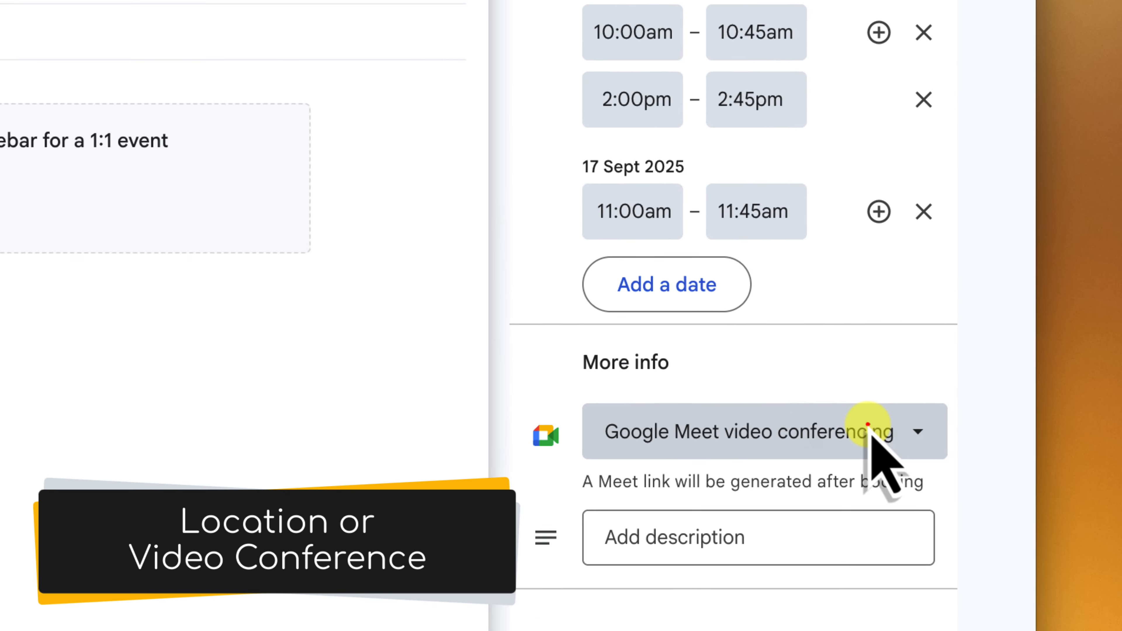
Step: Try the in-person meeting option for the event, then restore Google Meet video conferencing
left_click(868, 426)
left_click(802, 108)
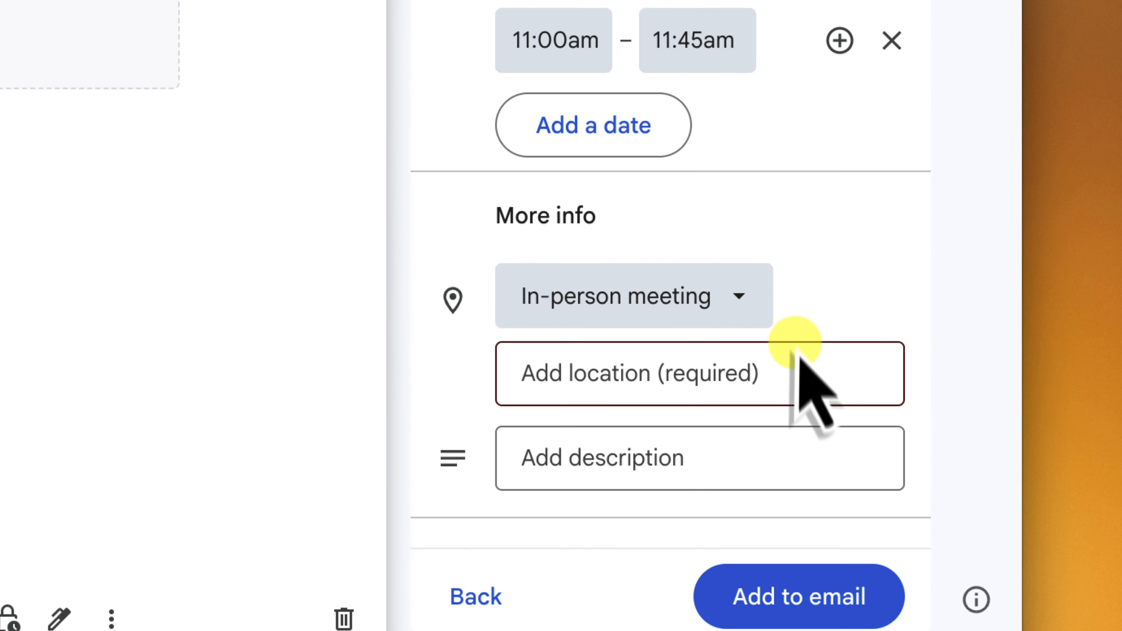
left_click(882, 569)
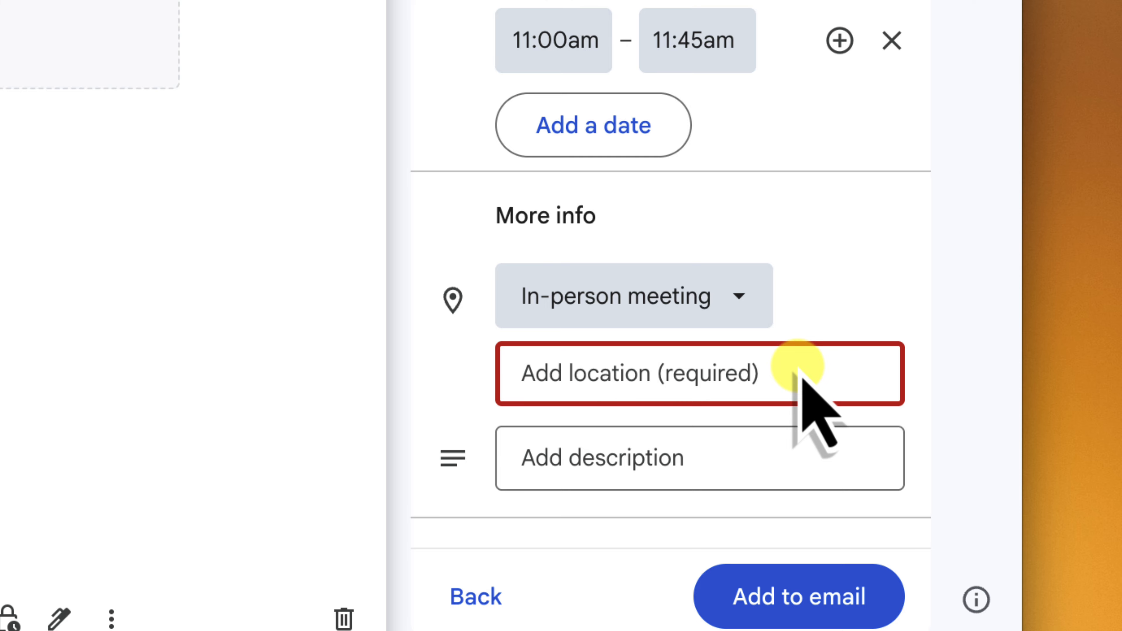
left_click(740, 296)
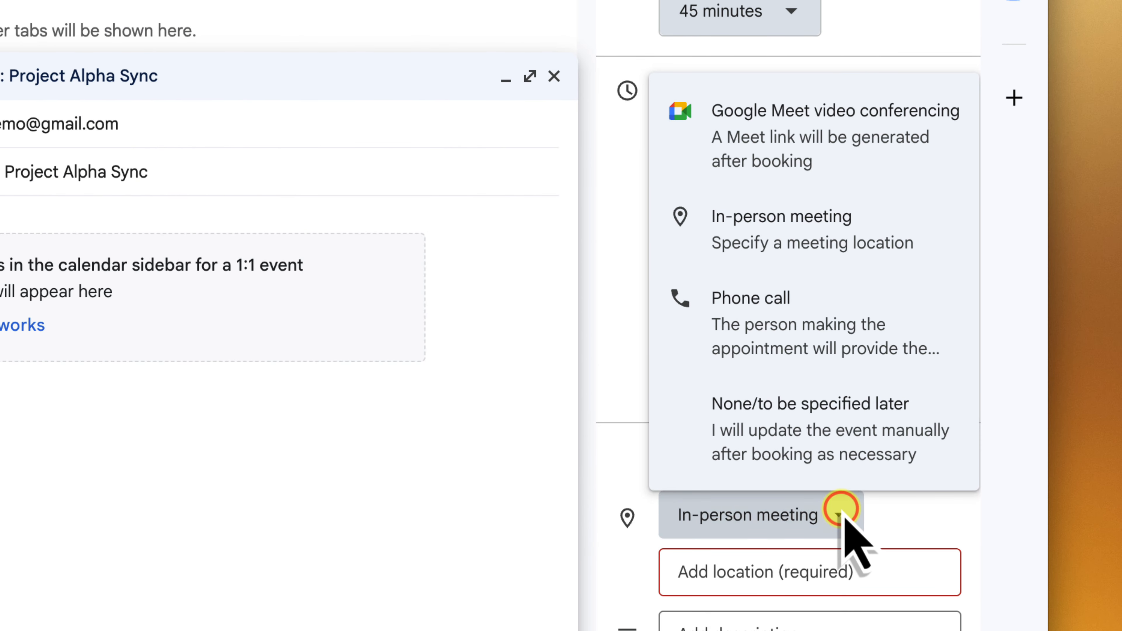
left_click(853, 129)
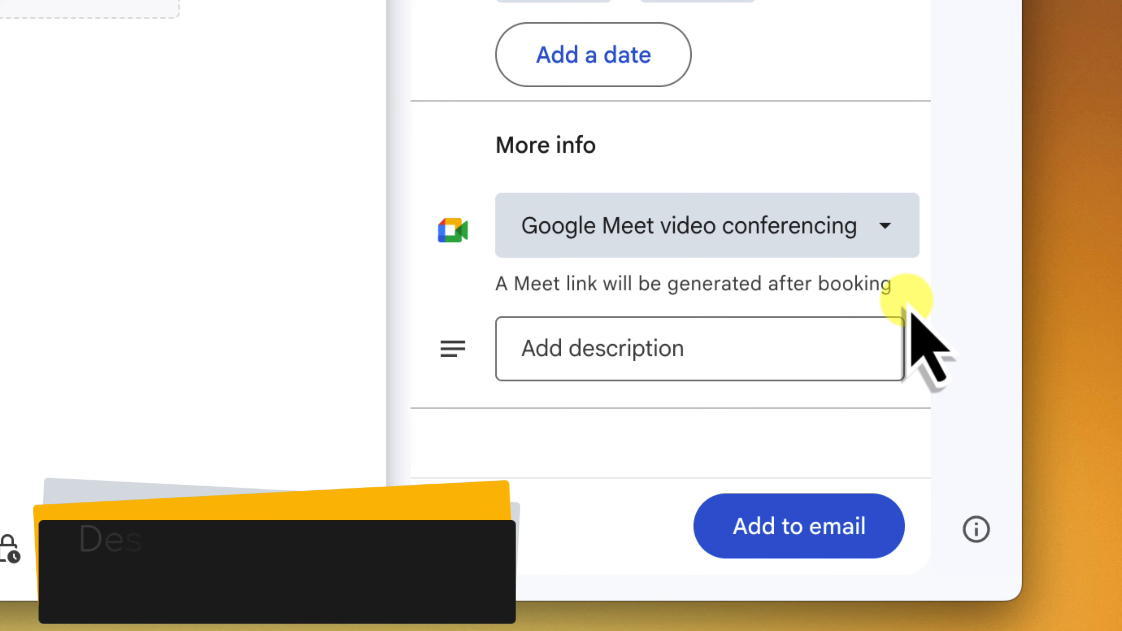
Step: Leave the event description empty and insert the proposed times into the email
left_click(709, 359)
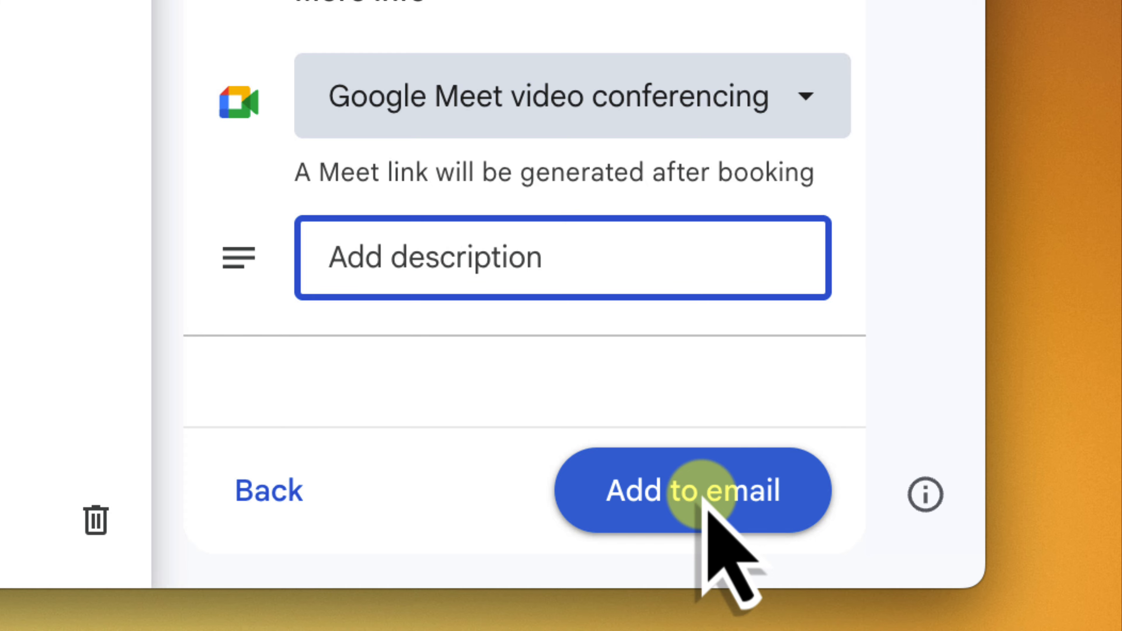
left_click(702, 495)
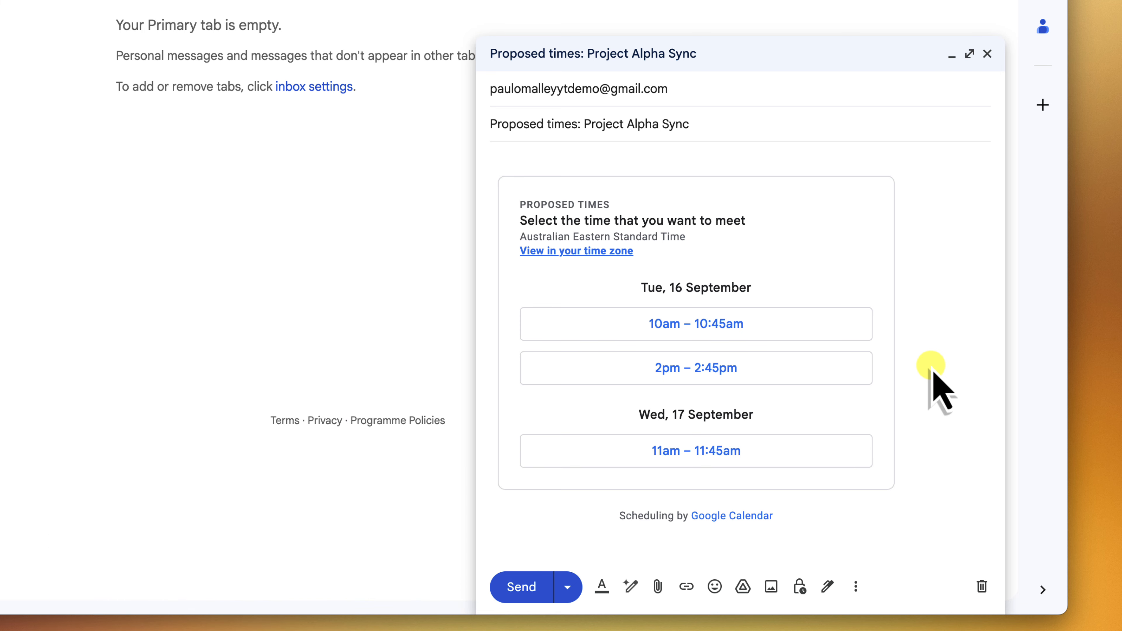
Step: Write a short greeting above the proposed times asking the recipient to pick whichever slot works best, and send the email
left_click(511, 156)
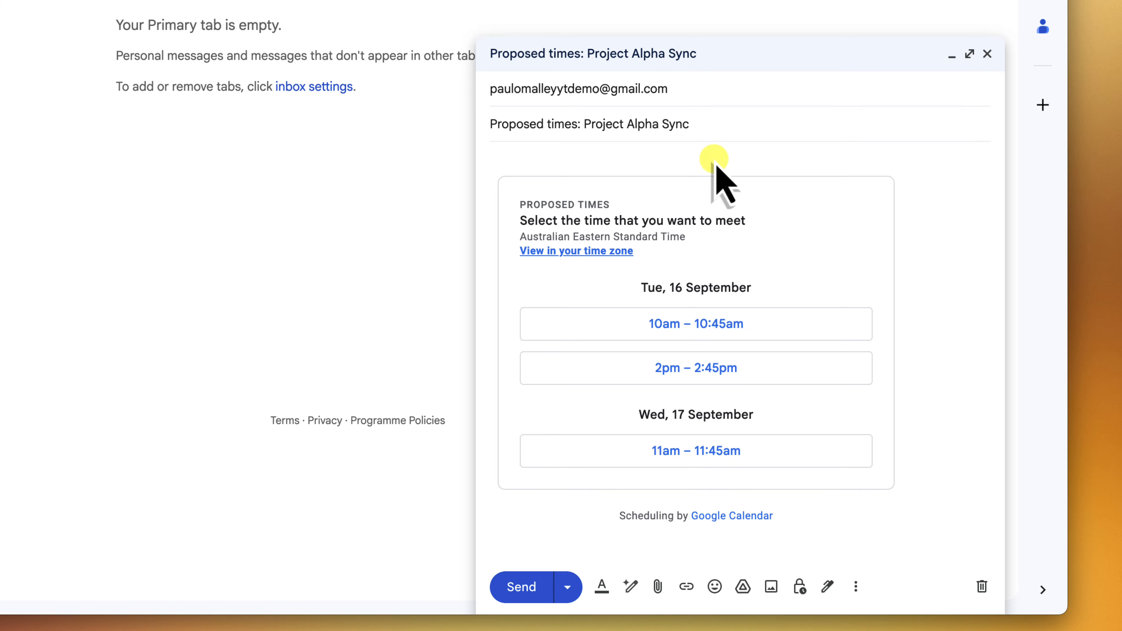
type("dll")
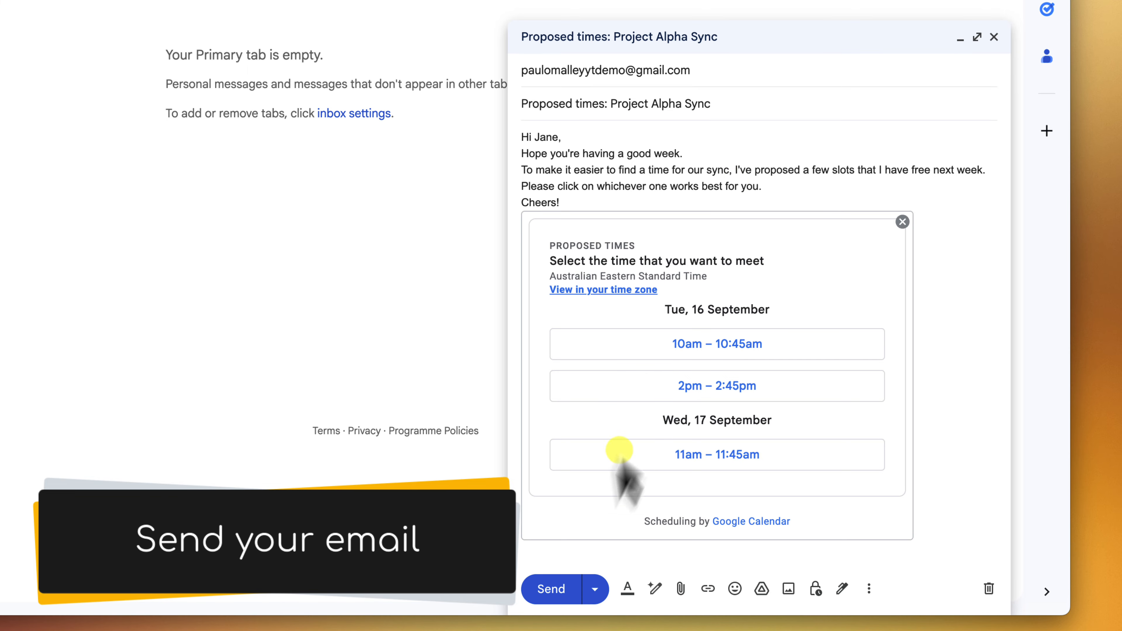
left_click(557, 591)
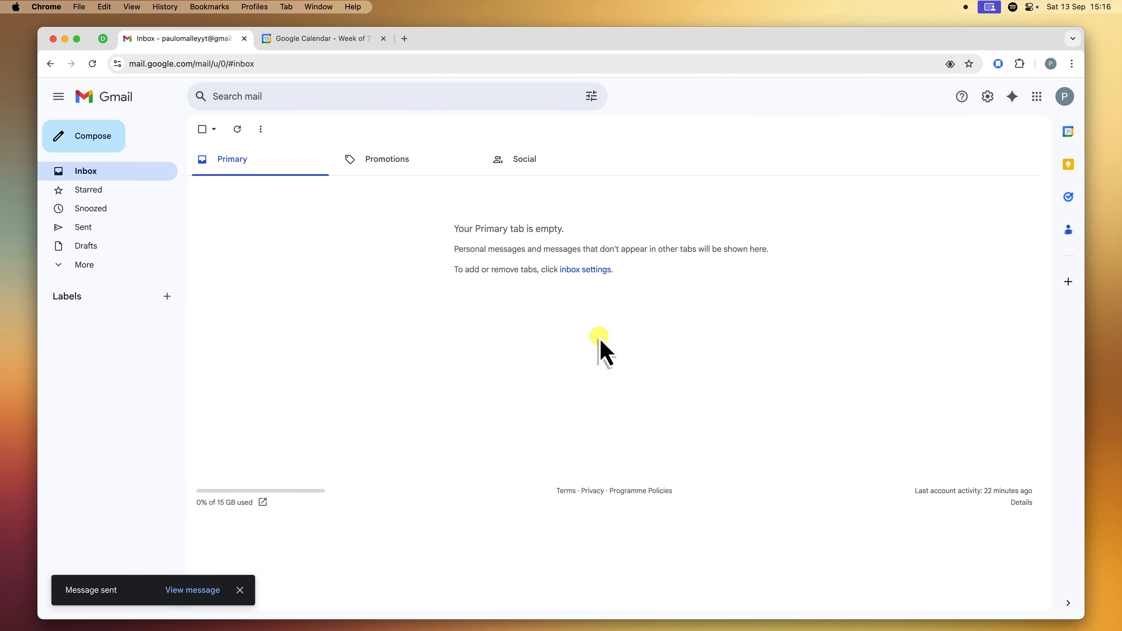
Step: Switch to the recipient's Gmail window, open the proposed times email, and choose the 2pm – 2:45pm slot on Tue, 16 September
key("ctrl+Up")
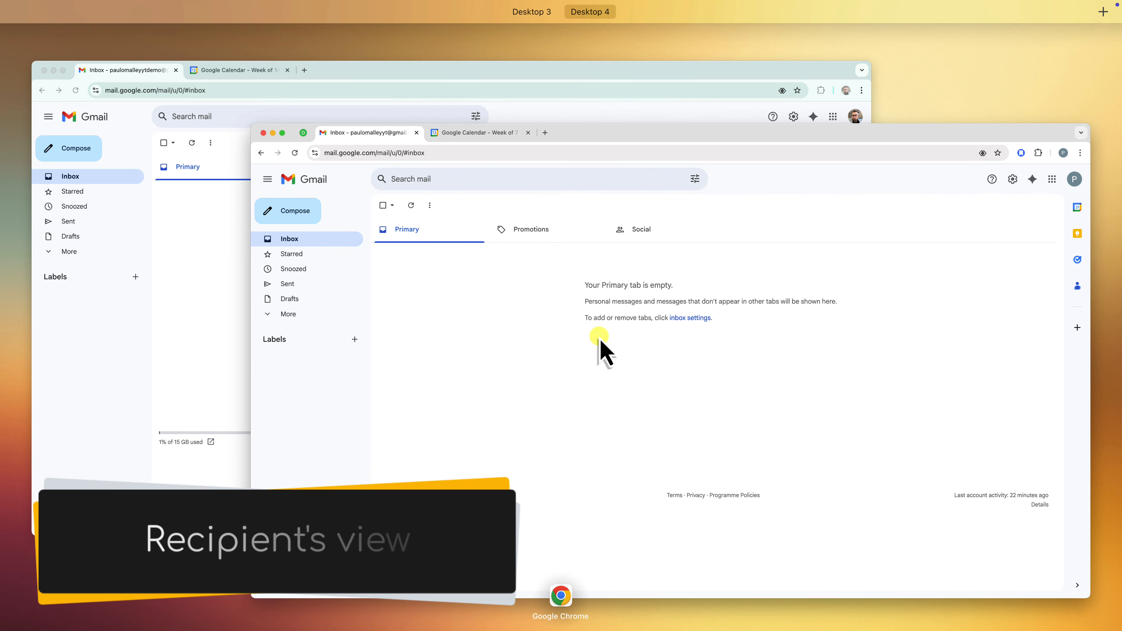
left_click(182, 238)
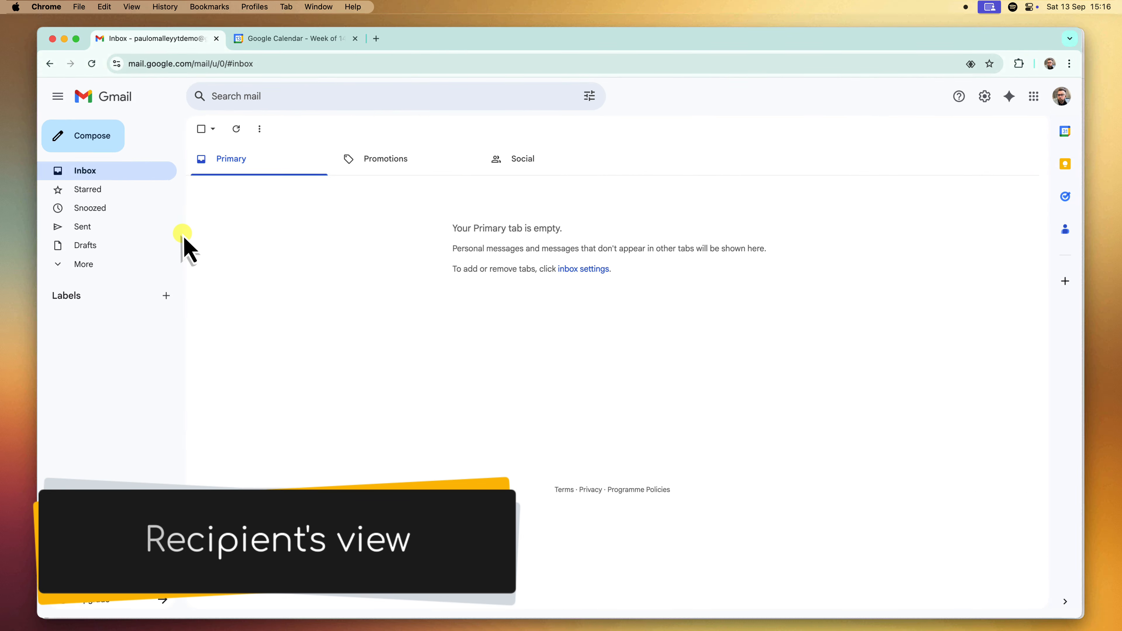
left_click(237, 129)
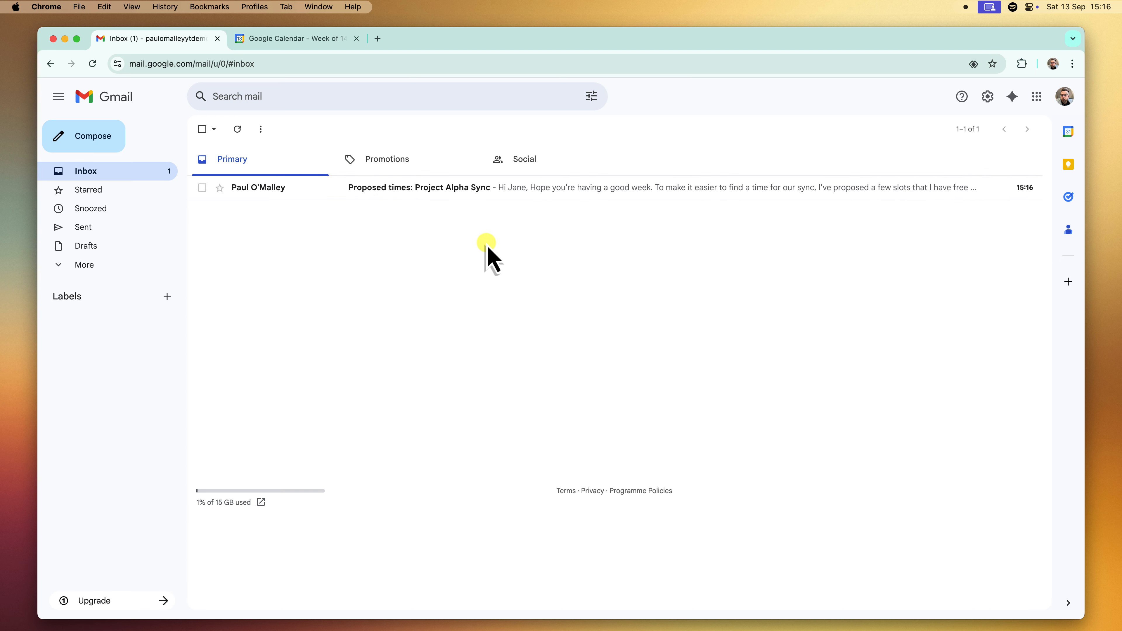
left_click(522, 189)
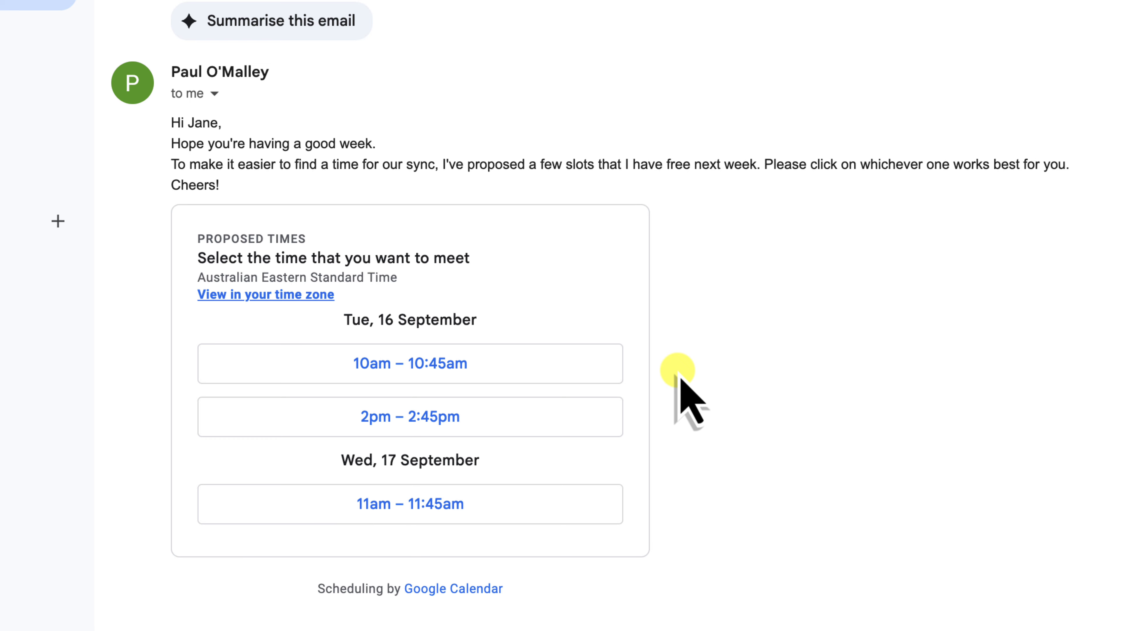
left_click(400, 417)
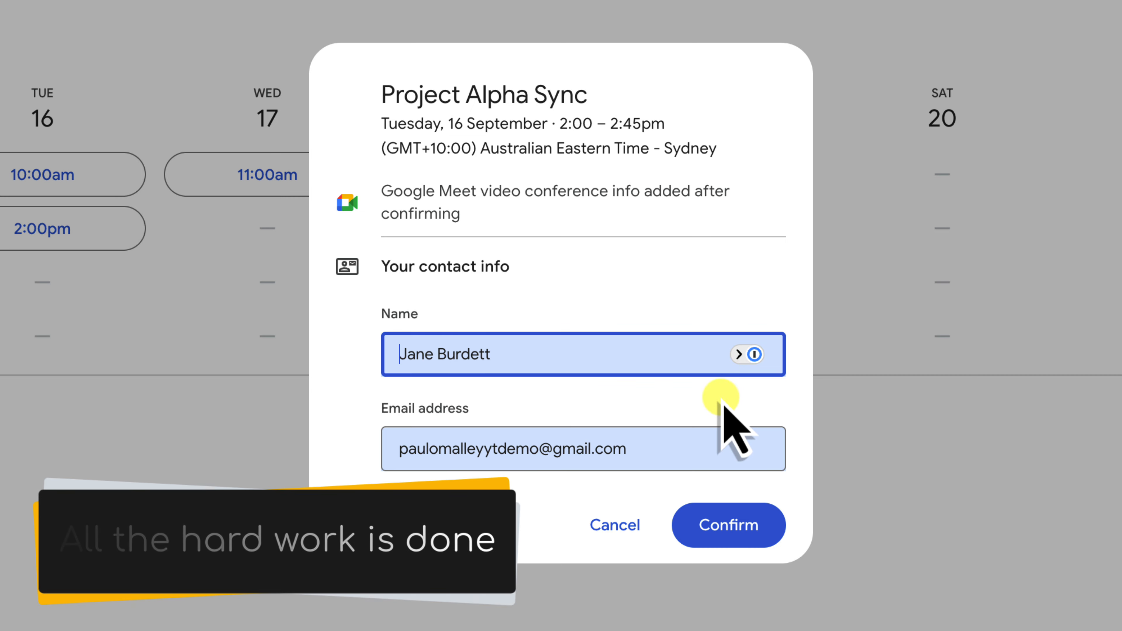
Step: Confirm the Project Alpha Sync booking, then switch to the sender's Gmail window and open the event confirmation email
left_click(737, 527)
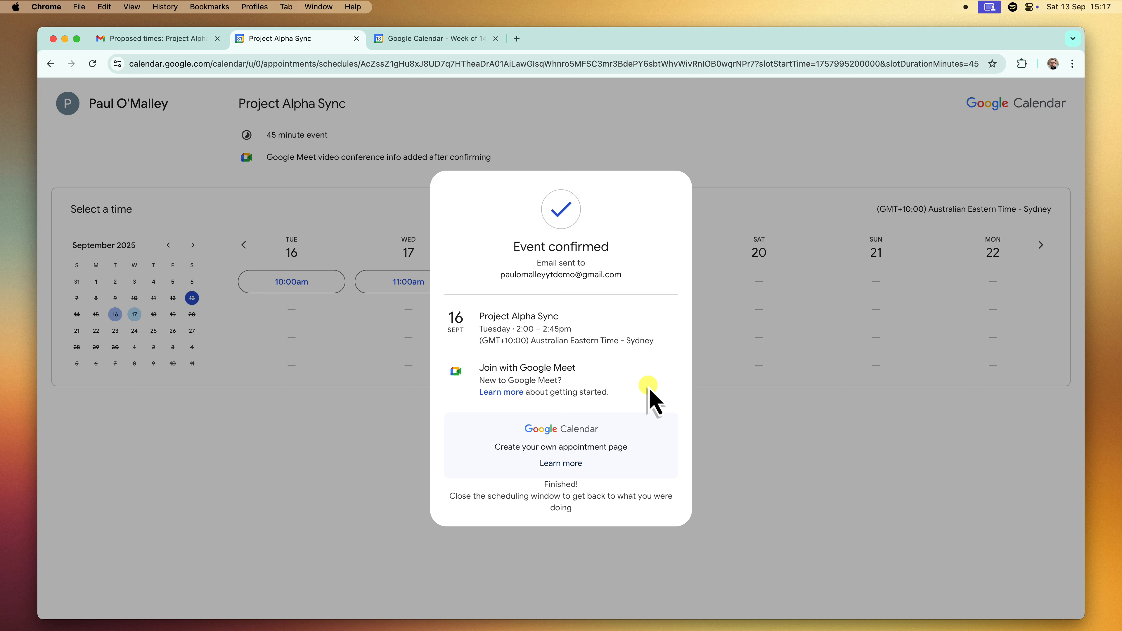
key("ctrl+Up")
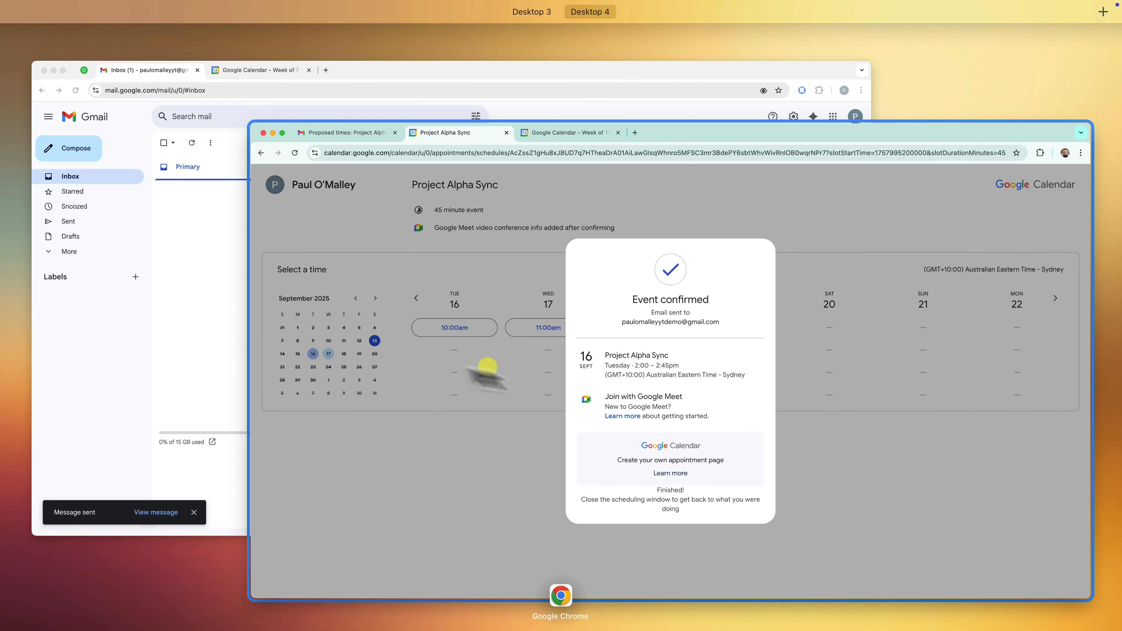
left_click(210, 341)
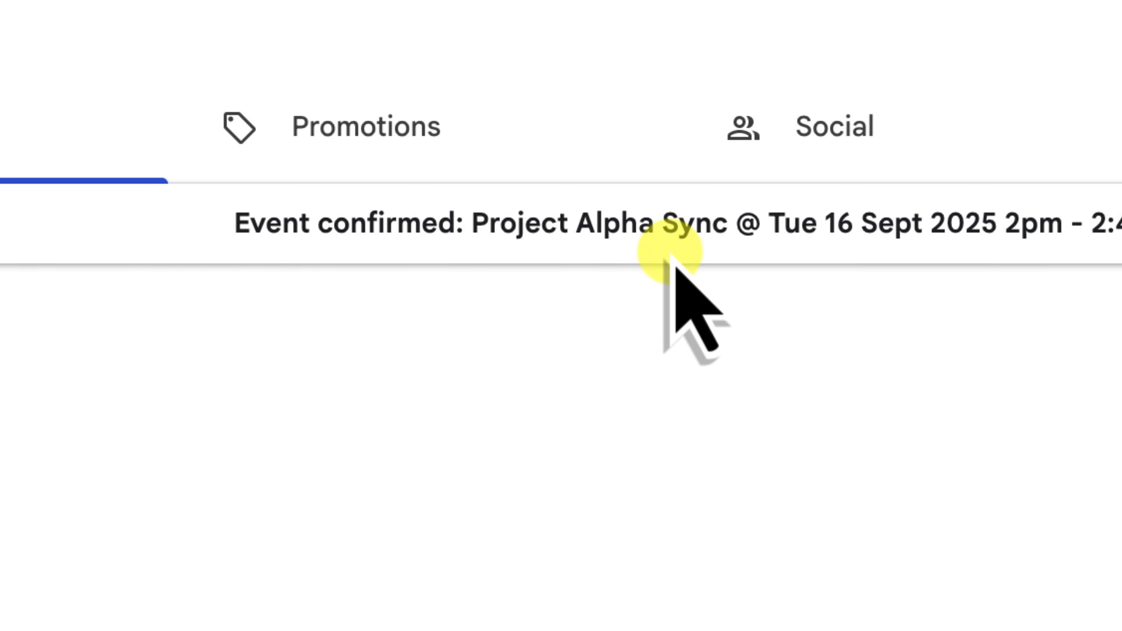
left_click(669, 259)
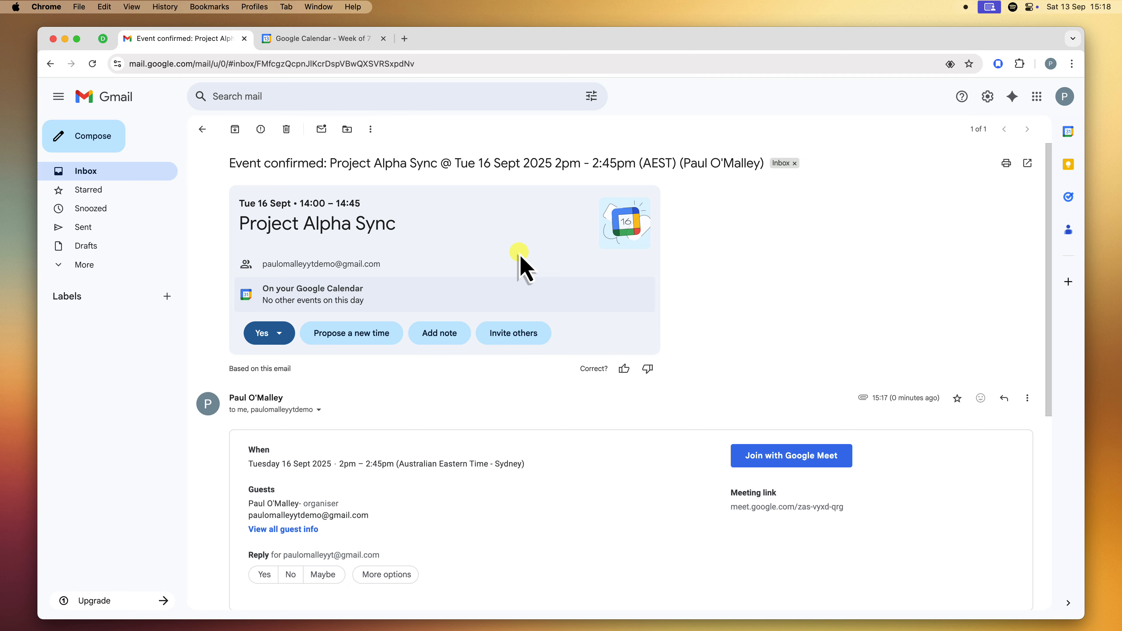
Step: Check the Project Alpha Sync event in the week of 14 September in both the sender's and the recipient's Google Calendar
left_click(319, 36)
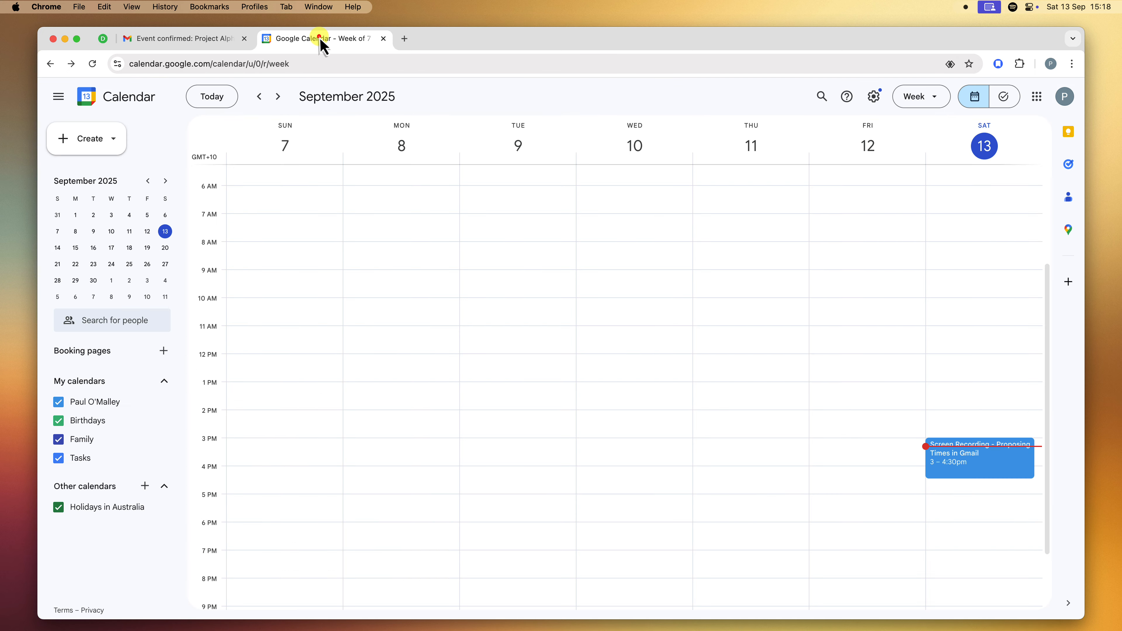
left_click(277, 97)
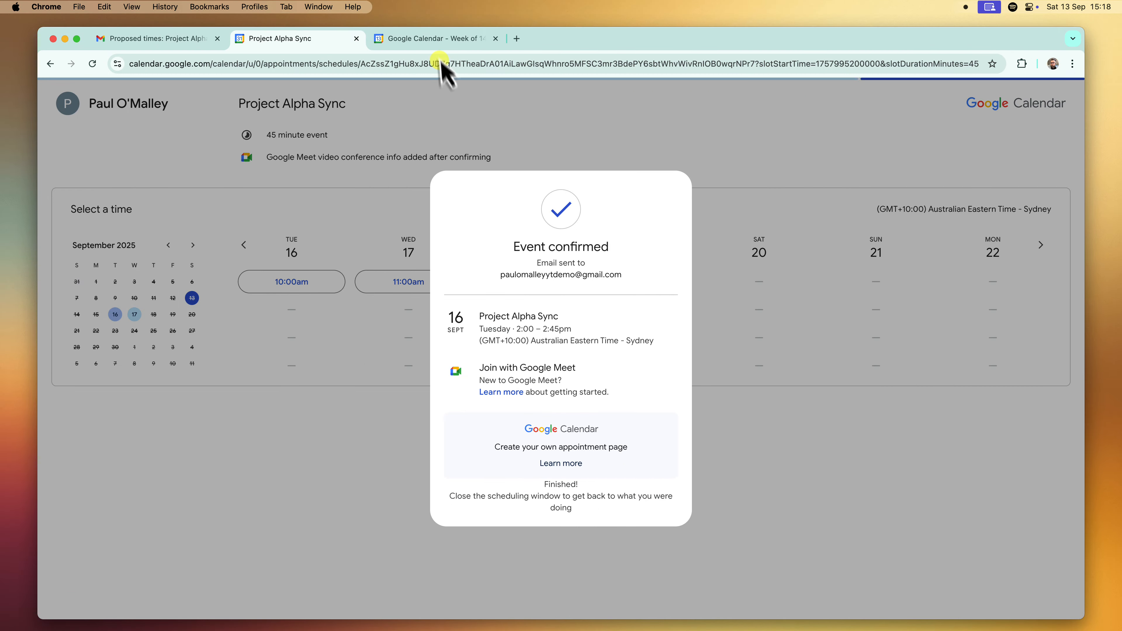
left_click(433, 40)
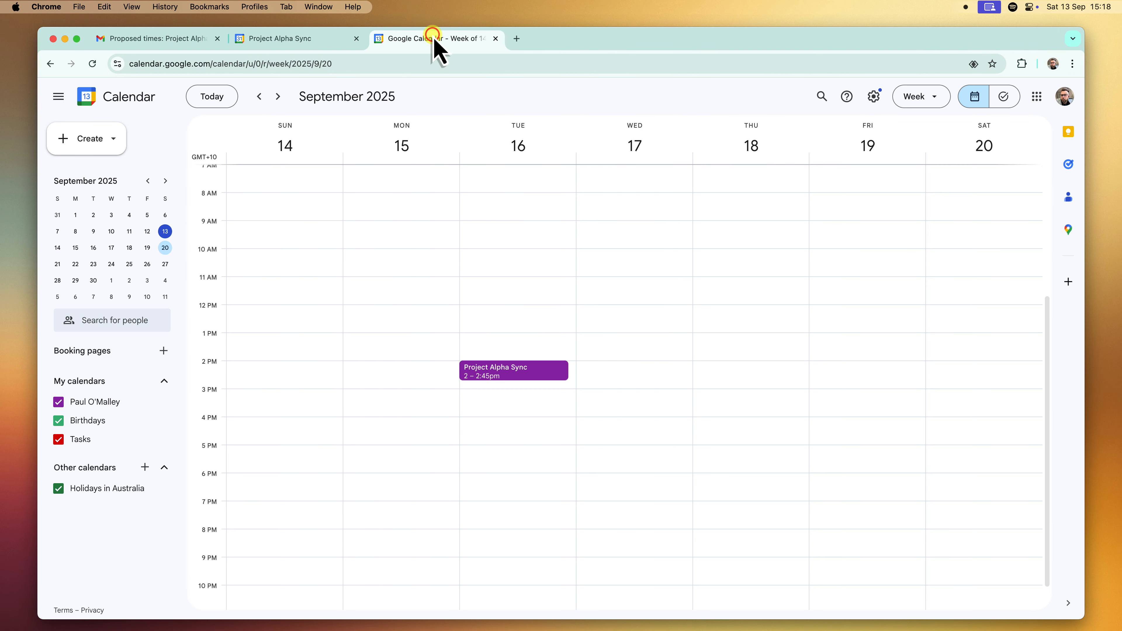